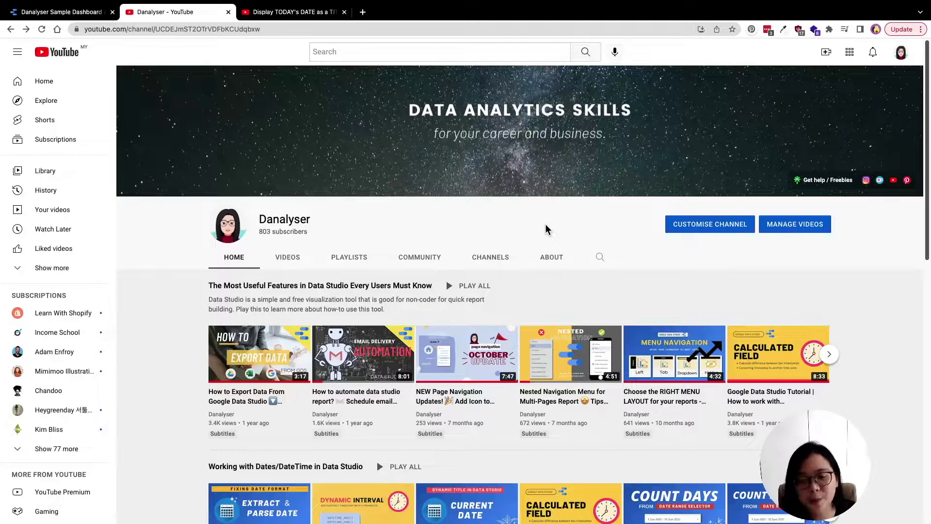
Go to the current-date tutorial video's comments and expand the replies to the date-format question
{"action": "scroll", "coordinate": [546, 230], "scroll_direction": "down", "scroll_amount": 3}
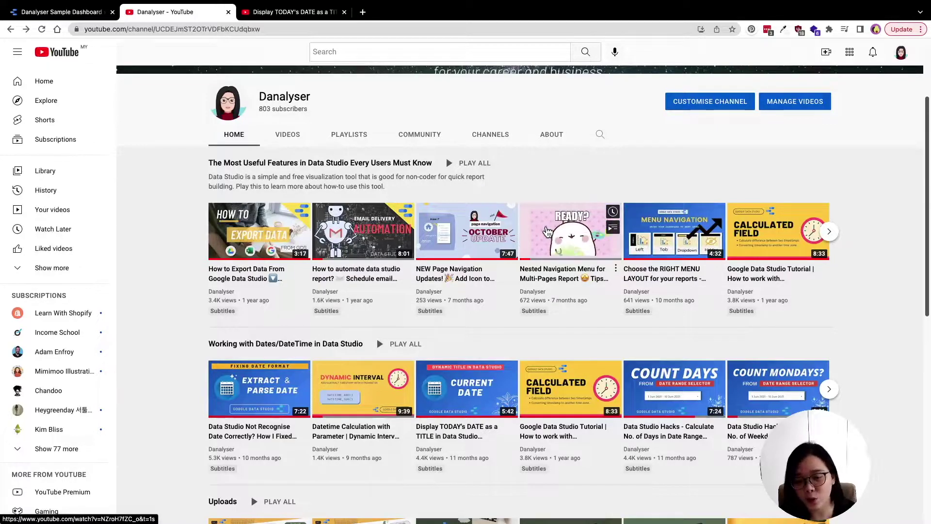
{"action": "scroll", "coordinate": [480, 344], "scroll_direction": "down", "scroll_amount": 2}
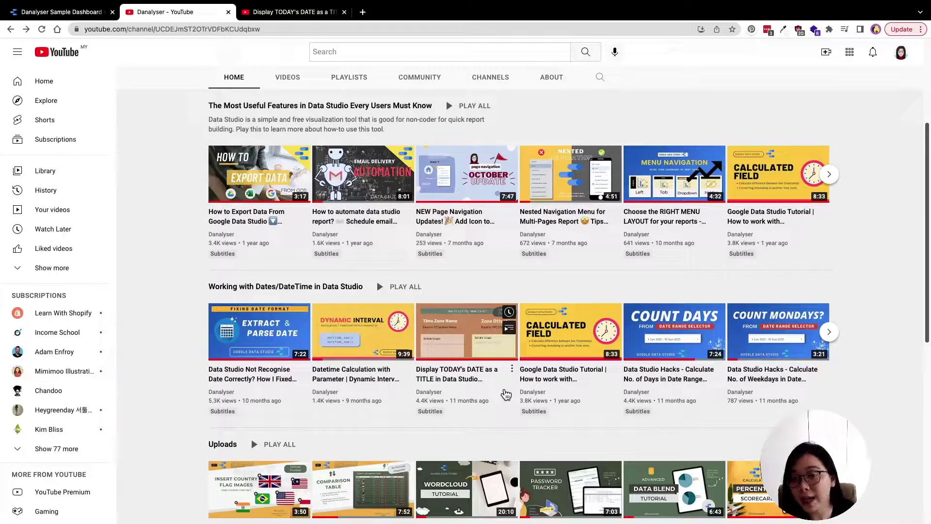
{"action": "scroll", "coordinate": [505, 400], "scroll_direction": "up", "scroll_amount": 1}
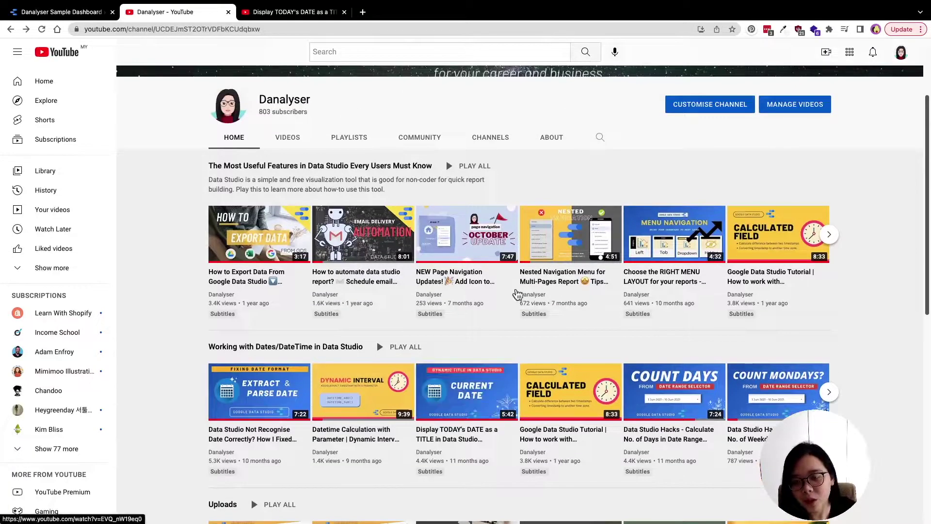
{"action": "left_click", "coordinate": [295, 14]}
{"action": "scroll", "coordinate": [395, 228], "scroll_direction": "down", "scroll_amount": 5}
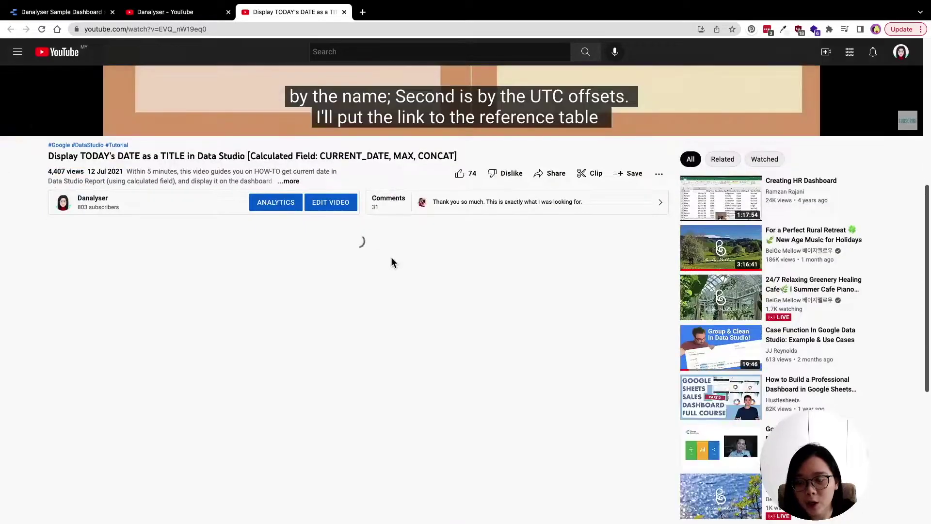
{"action": "scroll", "coordinate": [328, 303], "scroll_direction": "down", "scroll_amount": 1}
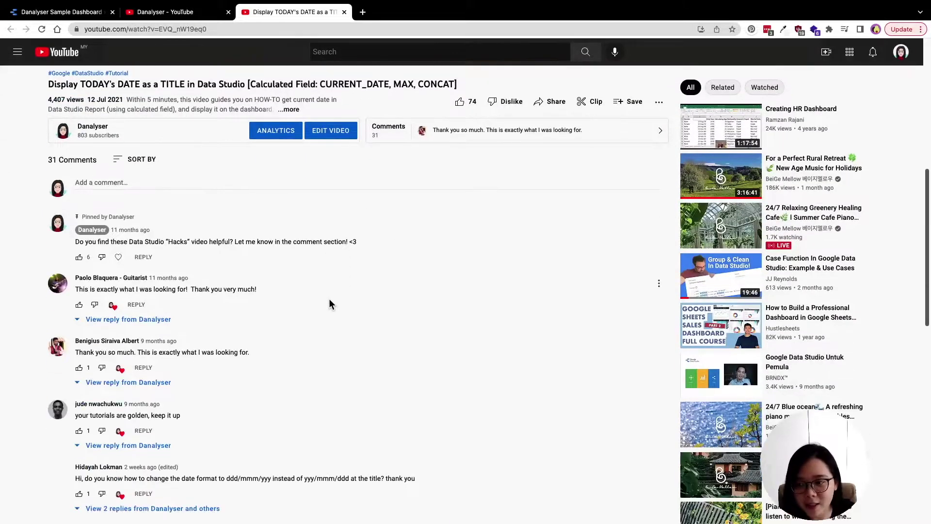
{"action": "scroll", "coordinate": [329, 303], "scroll_direction": "down", "scroll_amount": 2}
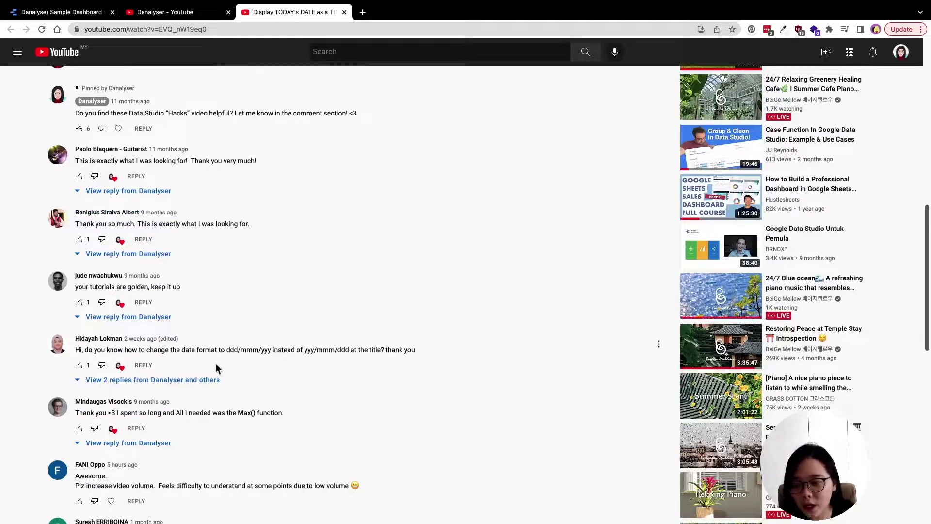
{"action": "left_click", "coordinate": [202, 380]}
Reveal the reply under the yesterday-date question and highlight its attempted formula
{"action": "scroll", "coordinate": [340, 322], "scroll_direction": "down", "scroll_amount": 4}
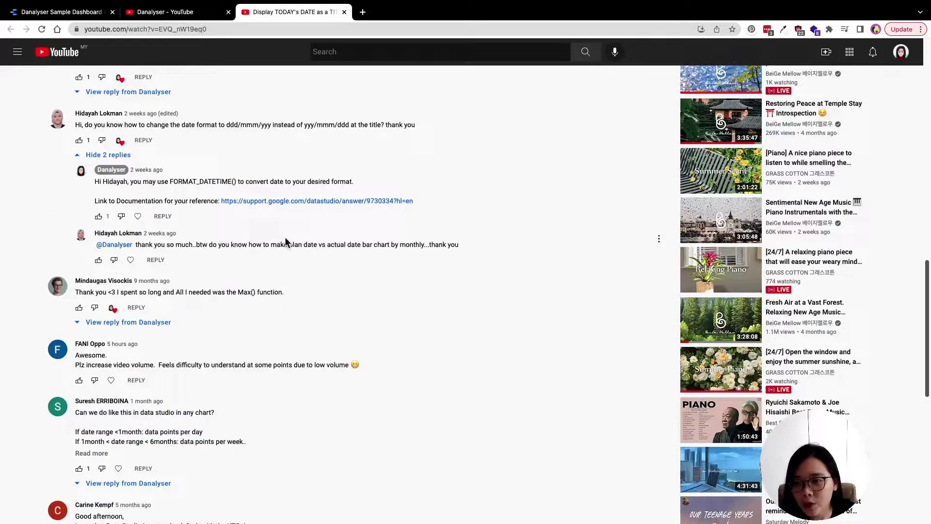
{"action": "scroll", "coordinate": [325, 332], "scroll_direction": "down", "scroll_amount": 8}
{"action": "scroll", "coordinate": [155, 289], "scroll_direction": "down", "scroll_amount": 1}
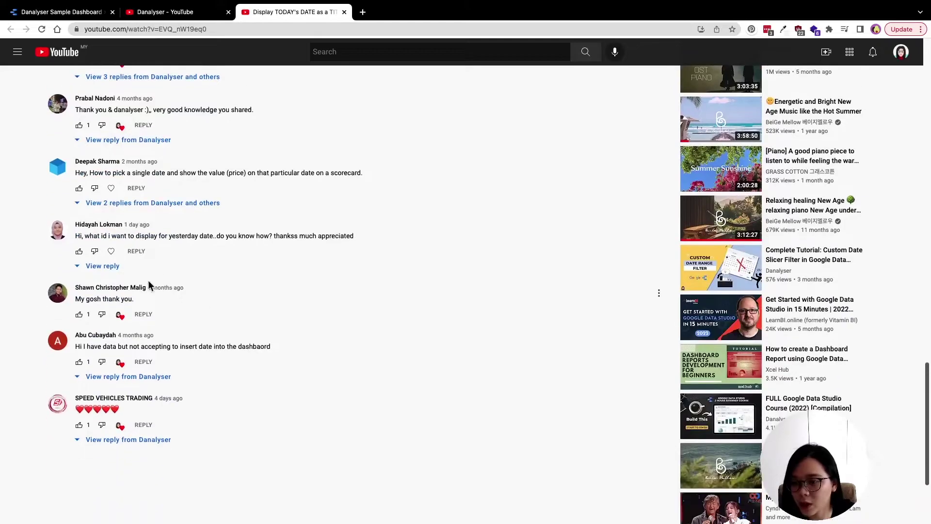
{"action": "left_click", "coordinate": [117, 267]}
{"action": "scroll", "coordinate": [438, 290], "scroll_direction": "down", "scroll_amount": 2}
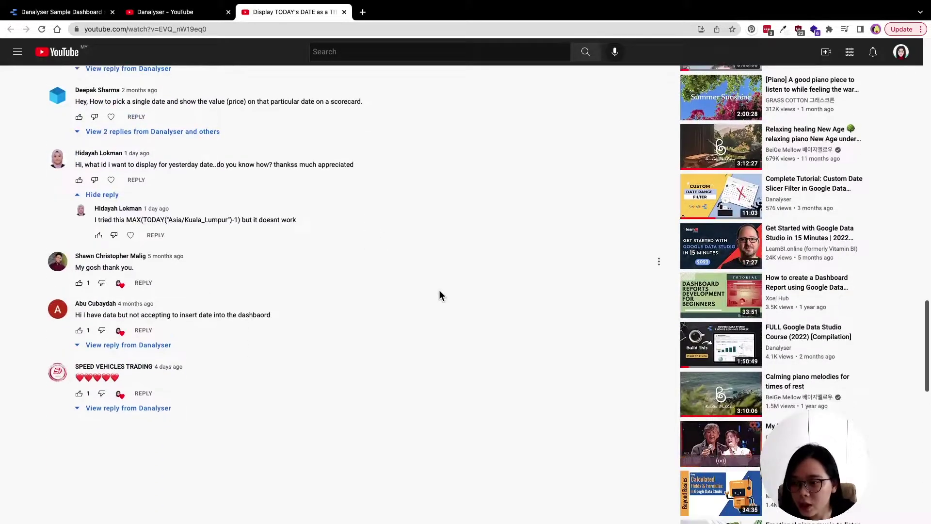
{"action": "left_click_drag", "start_coordinate": [126, 218], "coordinate": [240, 214]}
{"action": "left_click", "coordinate": [158, 219]}
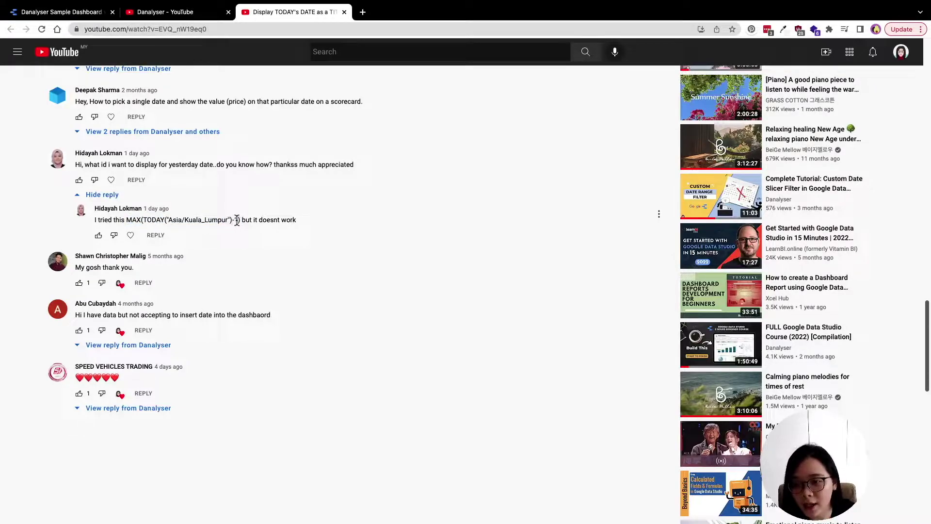
{"action": "left_click", "coordinate": [334, 222]}
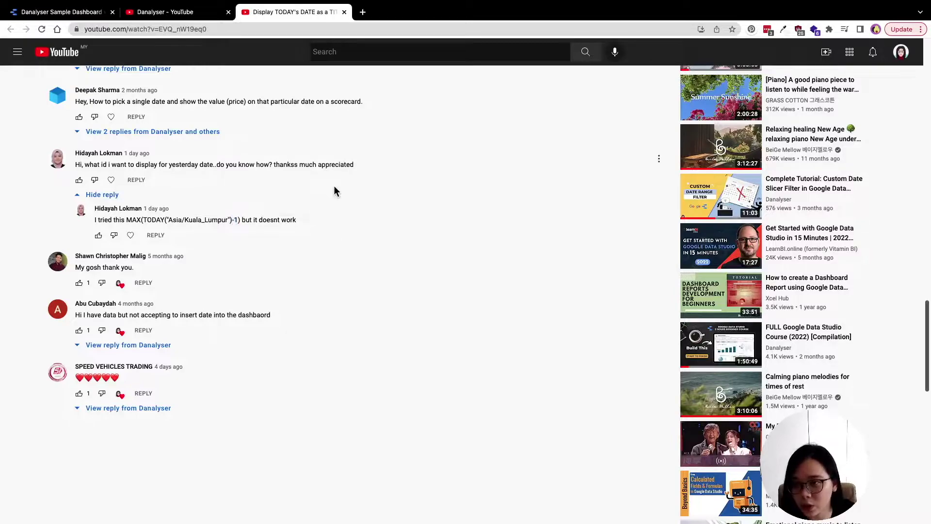
{"action": "left_click", "coordinate": [81, 15]}
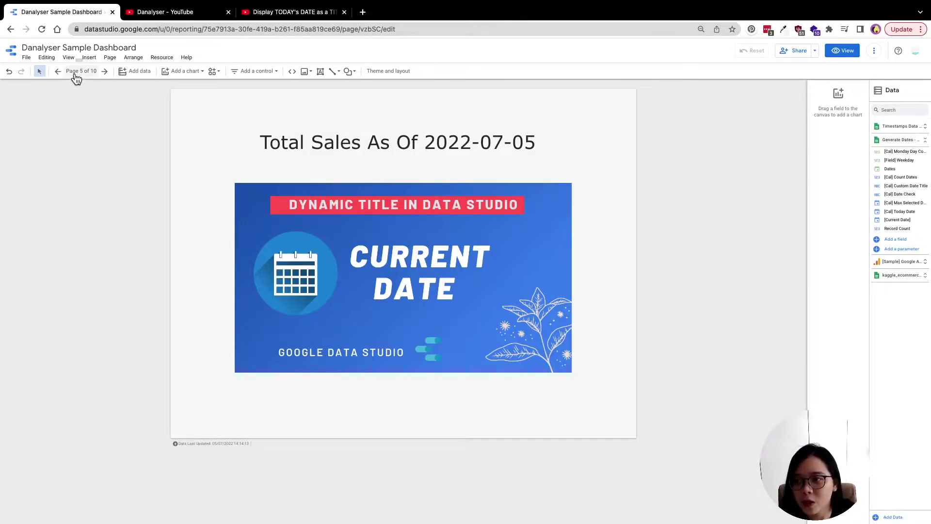
Zoom the dashboard page from 80% to 90% in the browser
{"action": "left_click", "coordinate": [922, 30]}
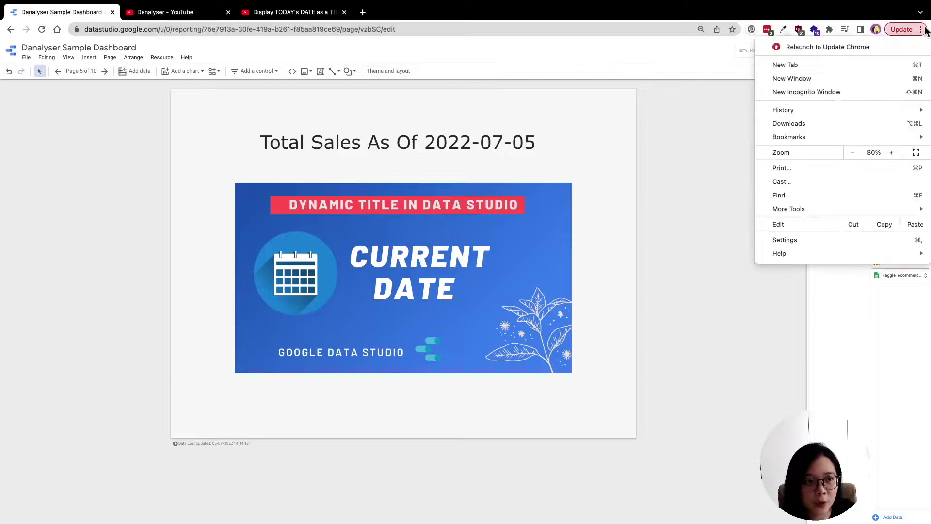
{"action": "left_click", "coordinate": [891, 153]}
{"action": "left_click", "coordinate": [635, 109]}
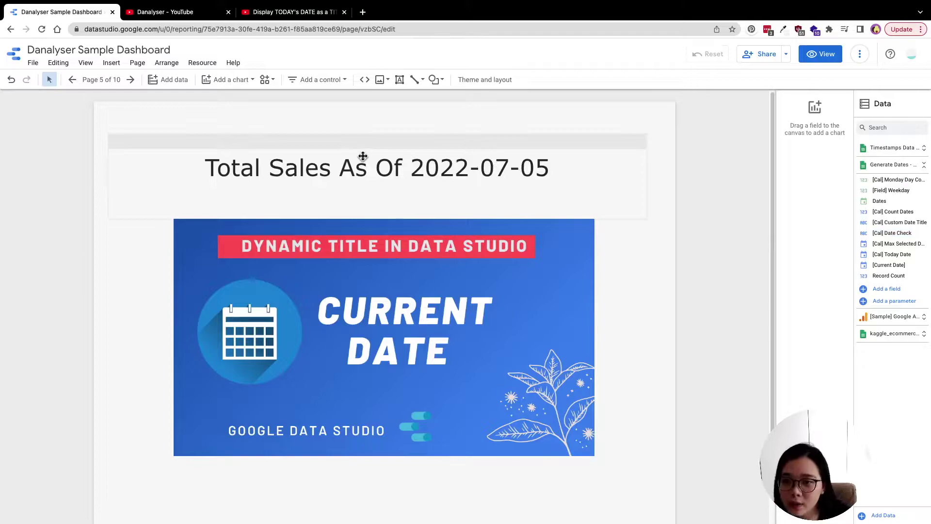
{"action": "scroll", "coordinate": [364, 156], "scroll_direction": "down", "scroll_amount": 1}
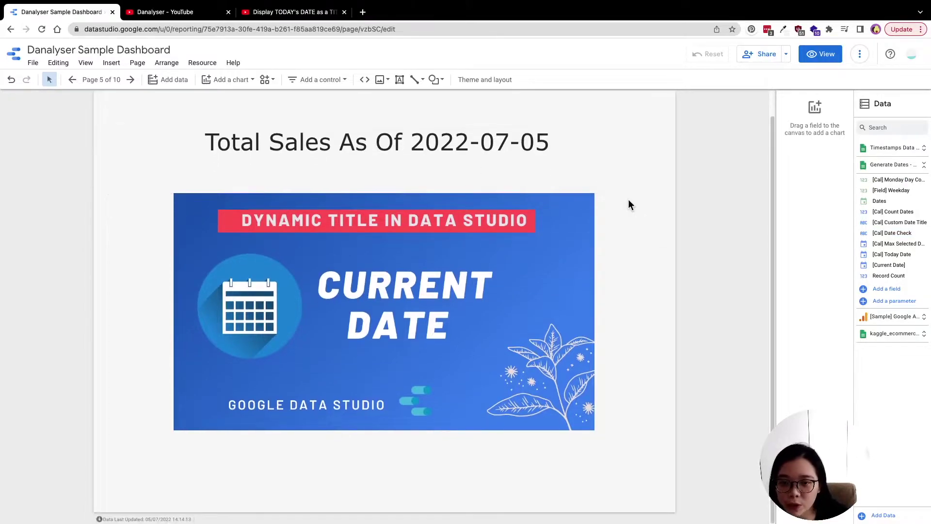
Close the Add data connector list and start a new calculated field for Generate Dates
{"action": "left_click", "coordinate": [883, 516]}
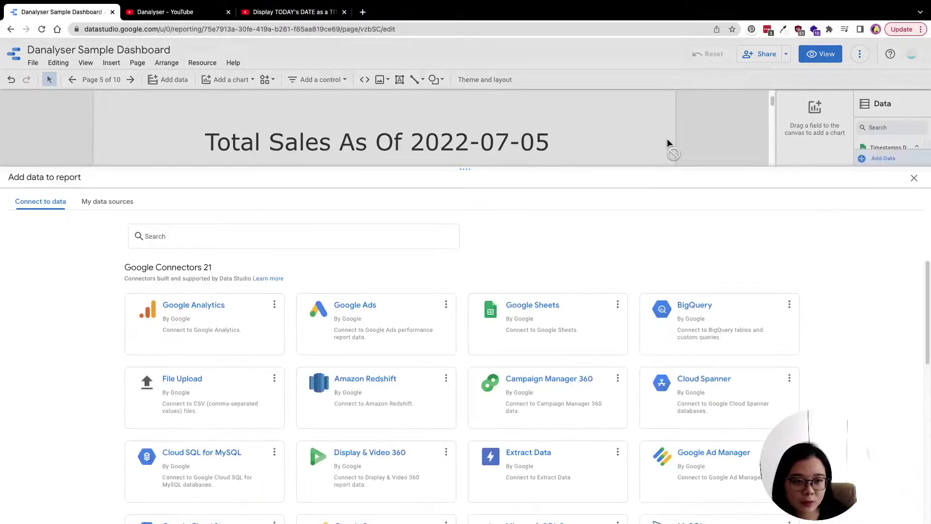
{"action": "left_click", "coordinate": [914, 178]}
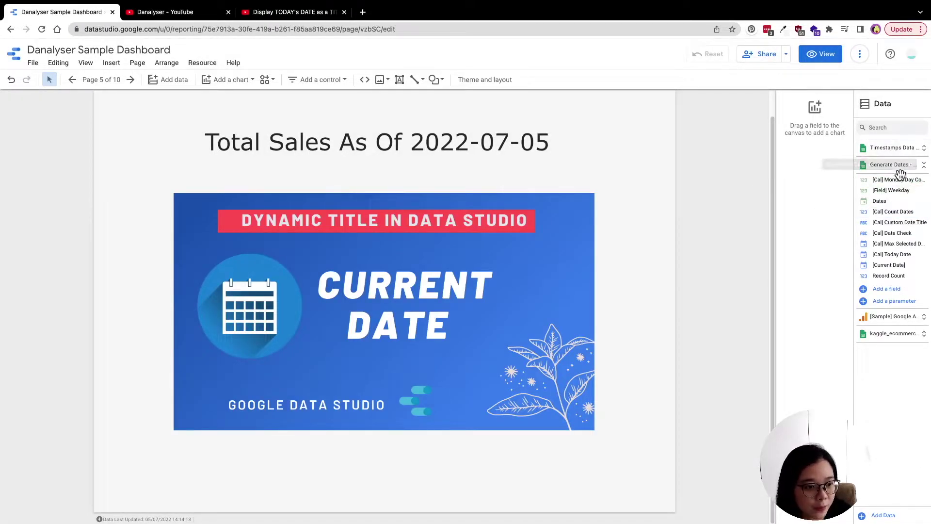
{"action": "left_click", "coordinate": [887, 289]}
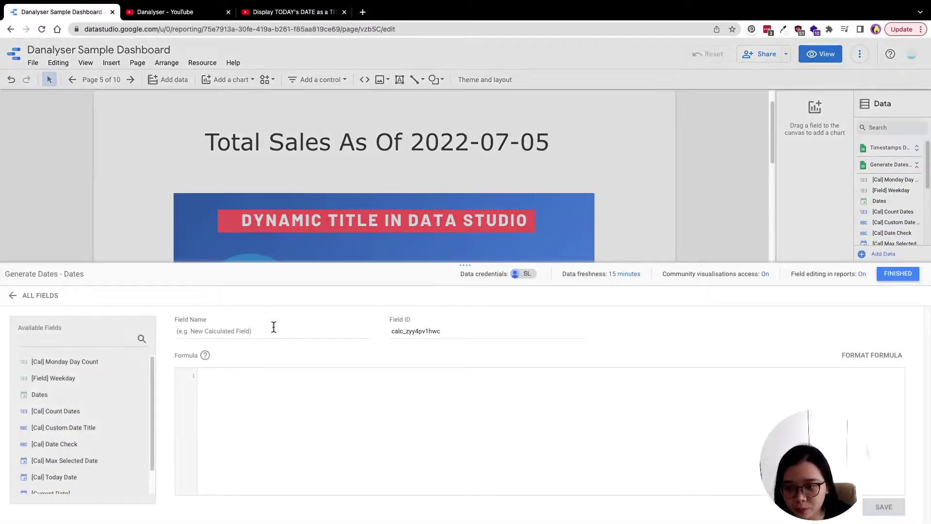
{"action": "left_click", "coordinate": [270, 328]}
Name the field Yesterday Date and enter TODAY("+08") as its formula
{"action": "type", "text": "Yesterday Date"}
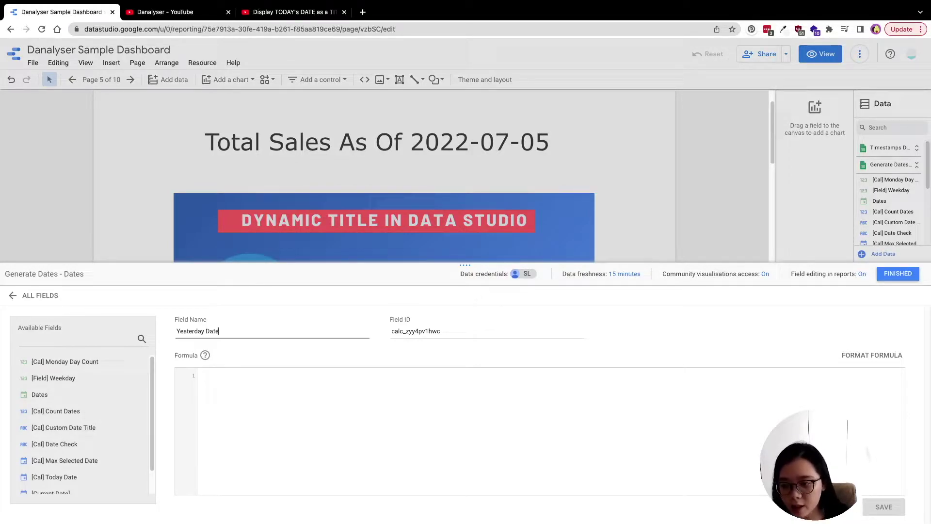
{"action": "left_click", "coordinate": [258, 369]}
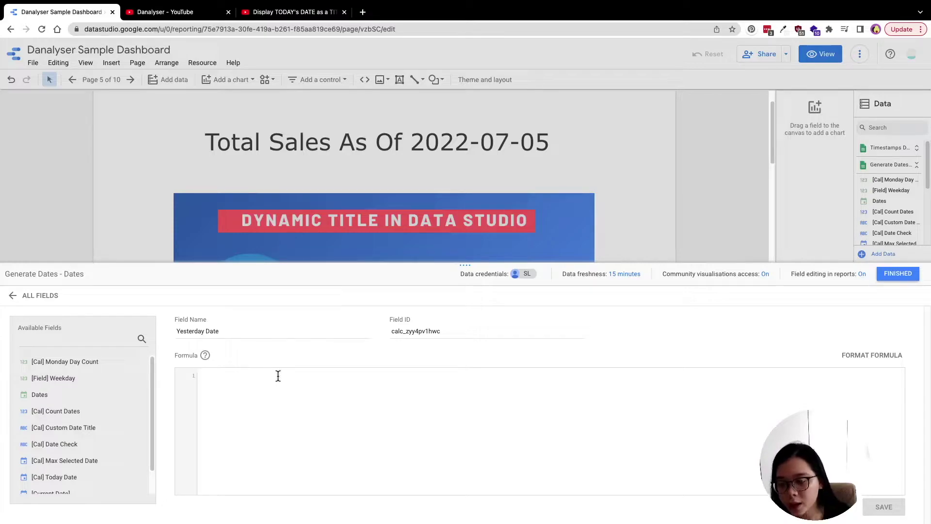
{"action": "type", "text": "TODAY("}
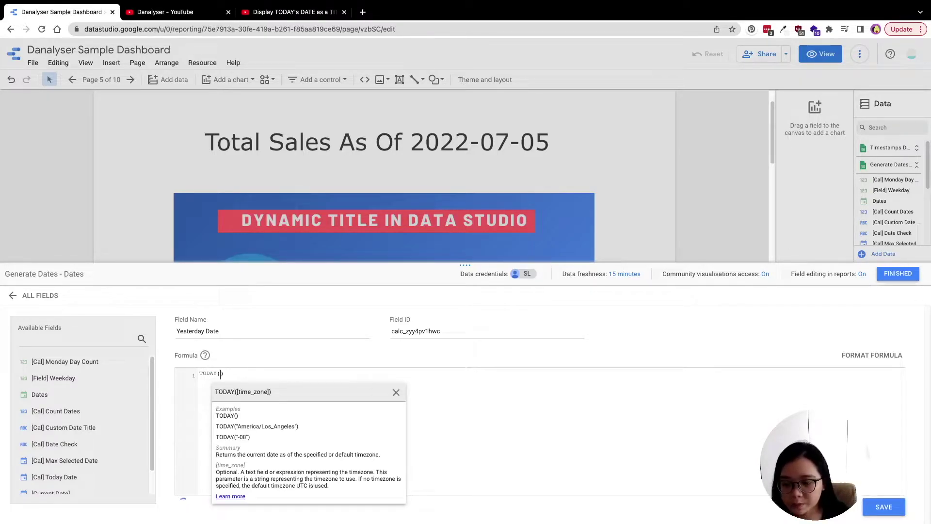
{"action": "type", "text": "\""}
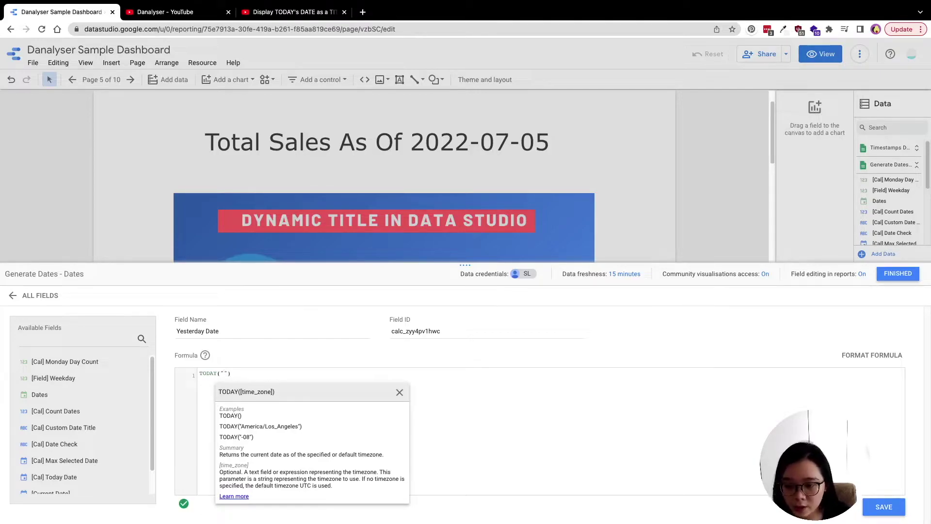
{"action": "type", "text": "+08"}
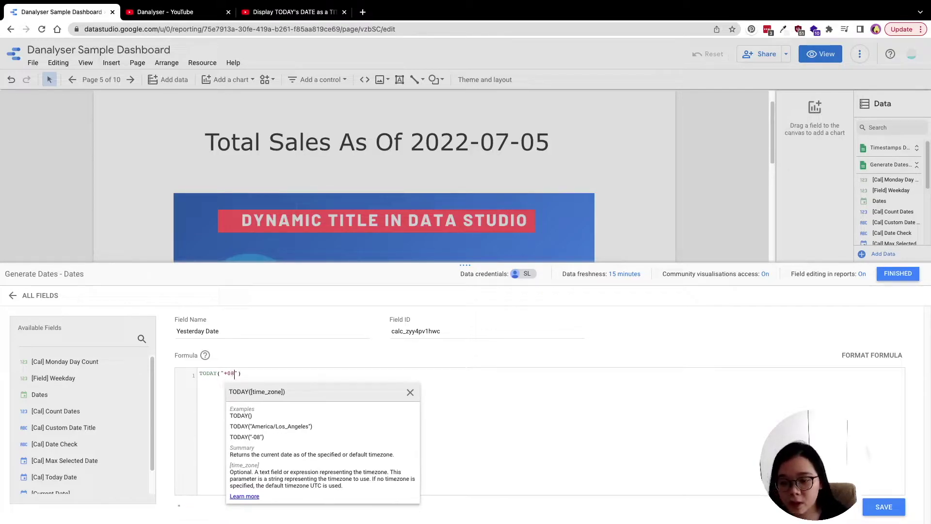
{"action": "key", "text": "End"}
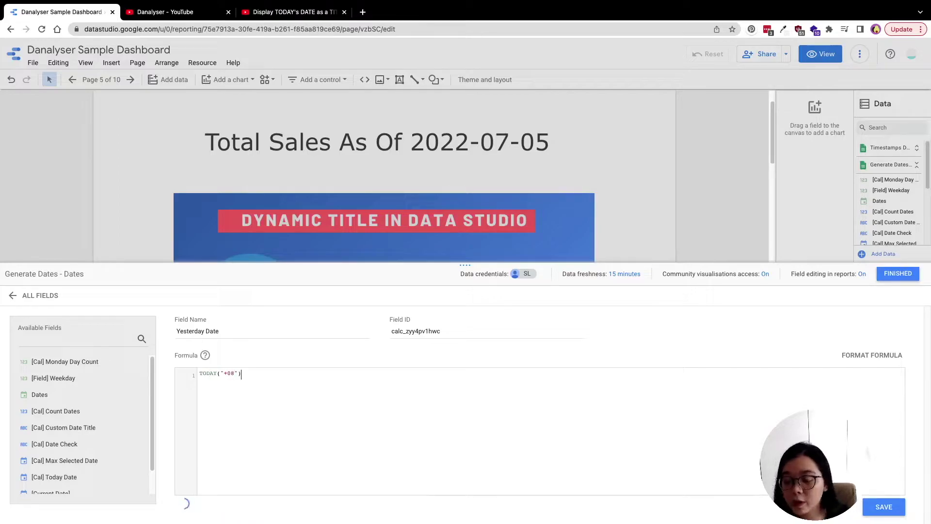
{"action": "left_click_drag", "start_coordinate": [235, 373], "coordinate": [224, 374]}
{"action": "left_click", "coordinate": [247, 377]}
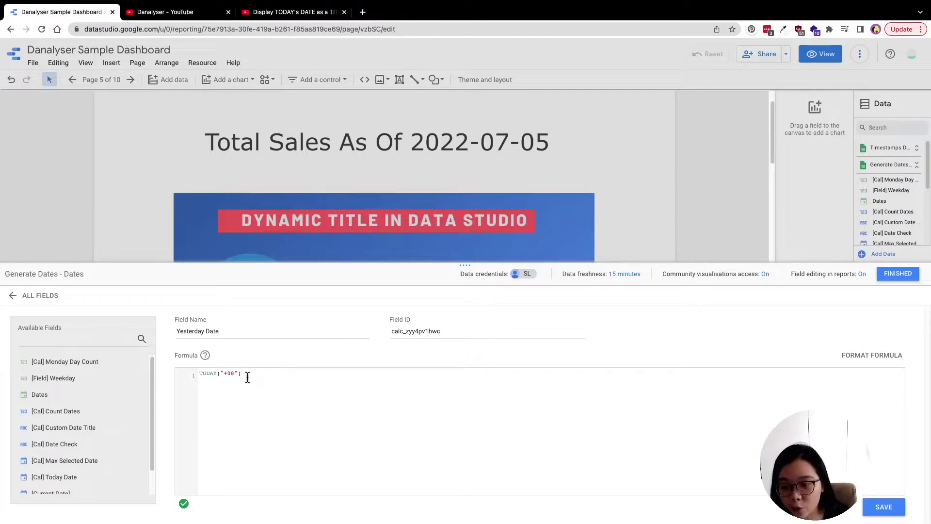
{"action": "left_click_drag", "start_coordinate": [233, 374], "coordinate": [223, 374]}
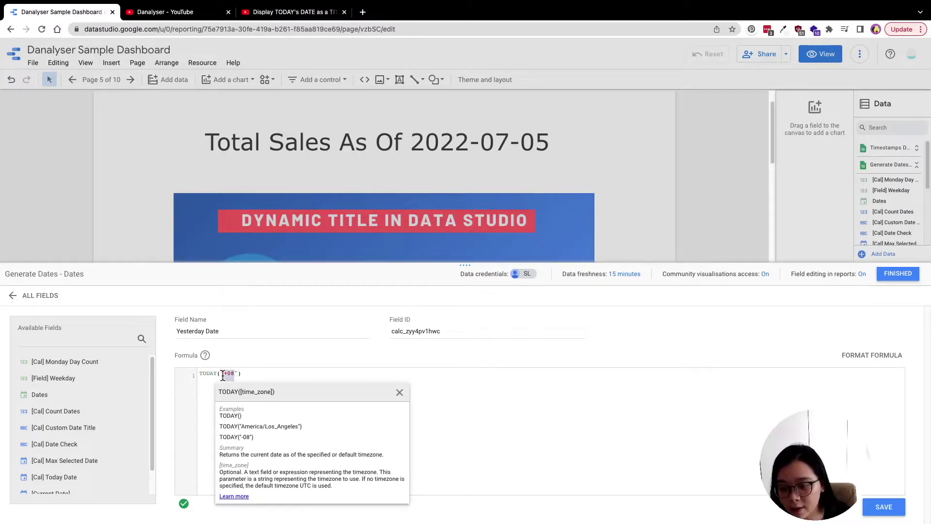
{"action": "left_click", "coordinate": [257, 374]}
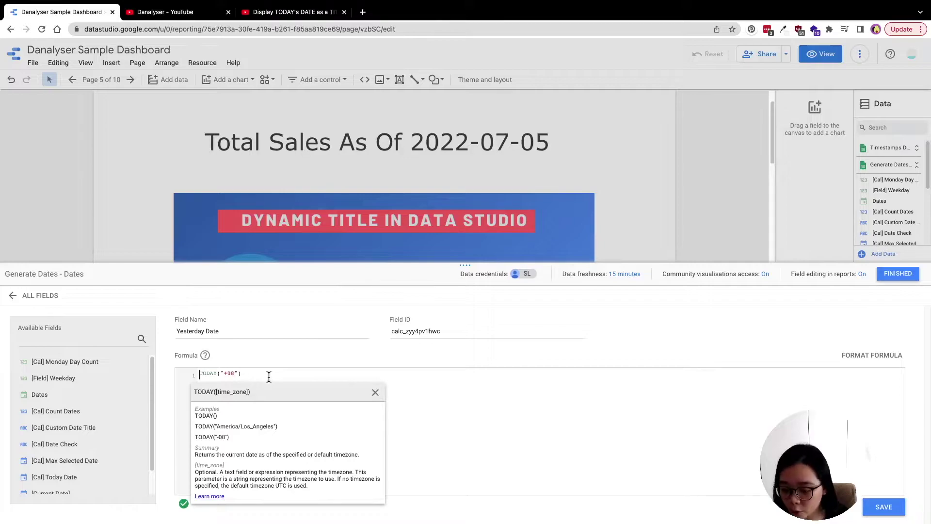
Complete the formula as DATETIME_SUB(TODAY("+08"), INTERVAL 1 DAY) and save the field
{"action": "type", "text": "DATETIME"}
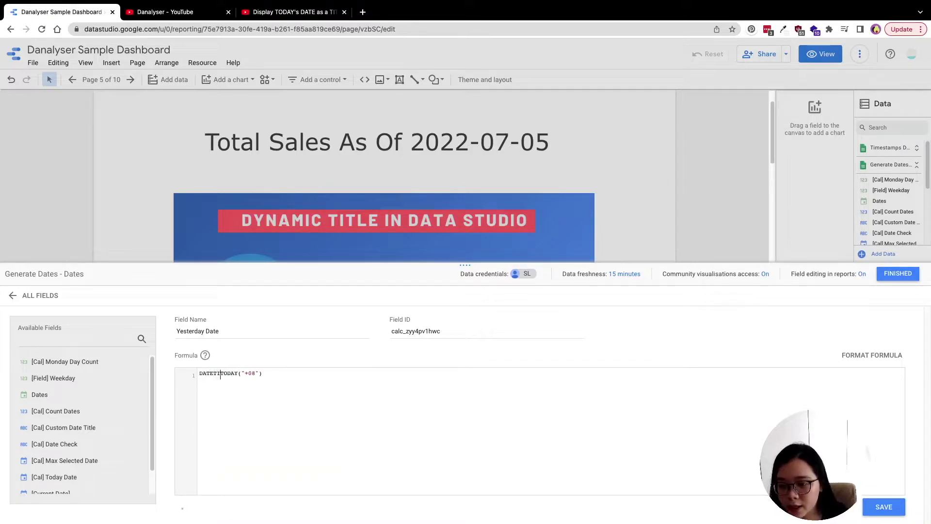
{"action": "type", "text": "_SUB("}
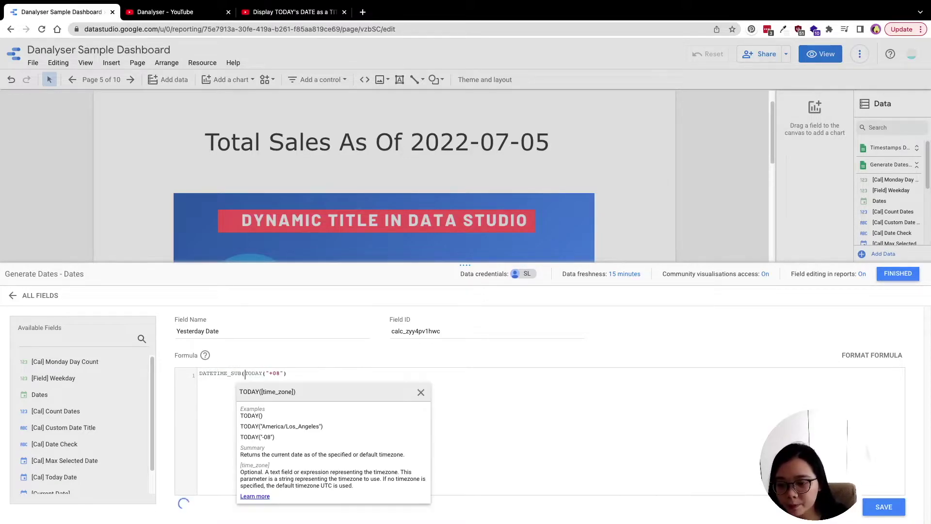
{"action": "key", "text": "End"}
{"action": "type", "text": ","}
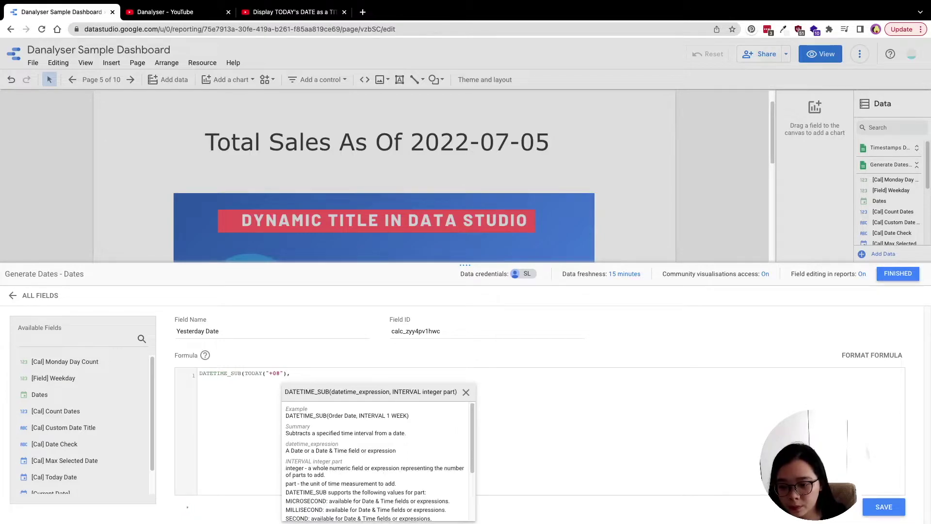
{"action": "type", "text": " INTE"}
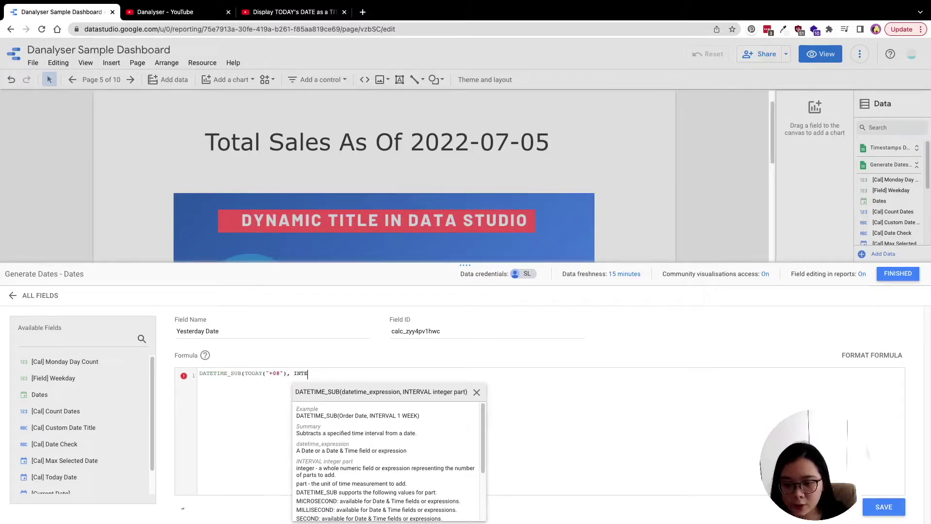
{"action": "type", "text": "RVAL"}
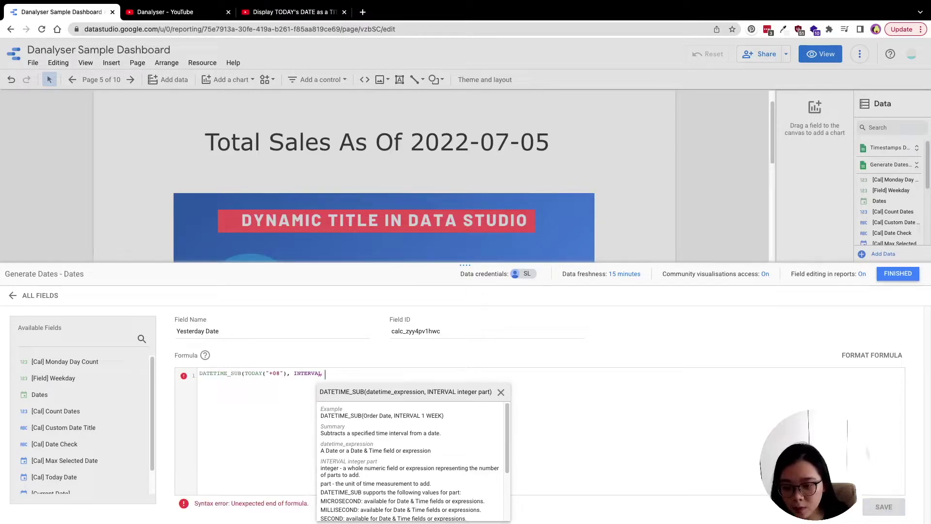
{"action": "type", "text": "1"}
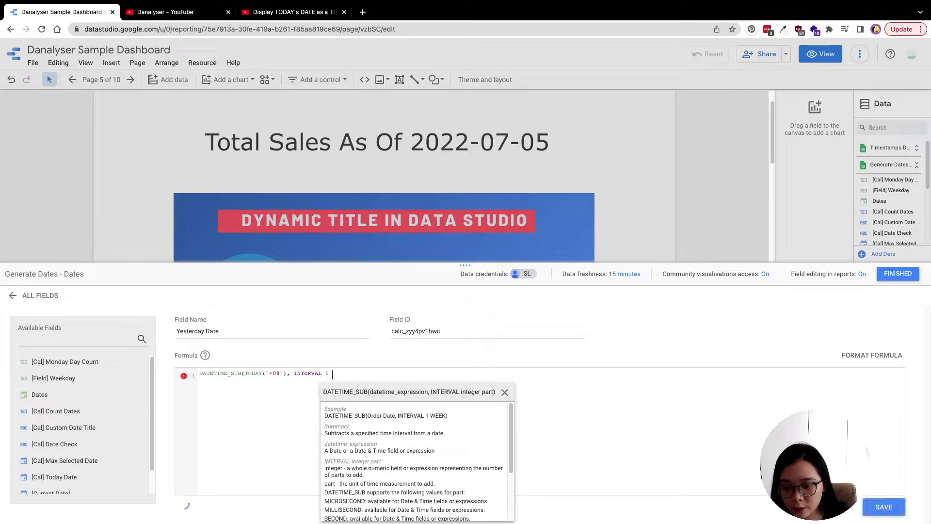
{"action": "type", "text": " DAY"}
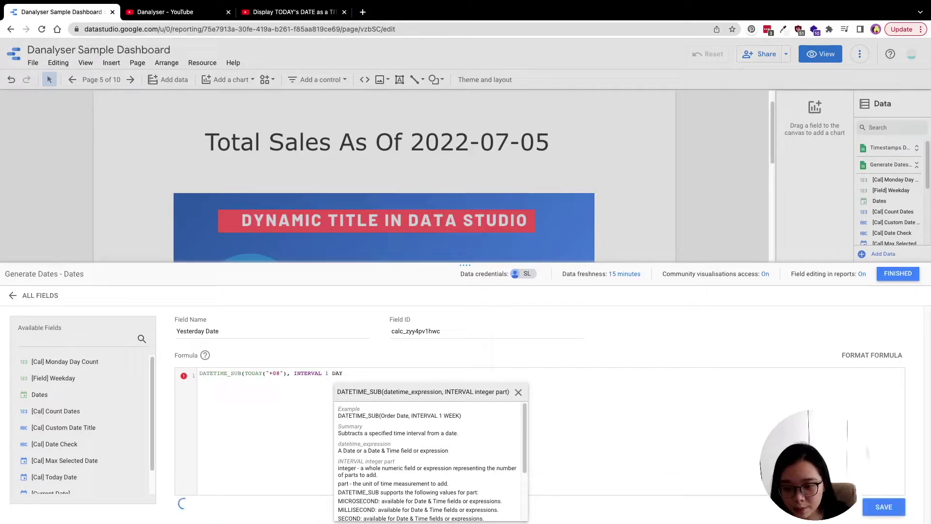
{"action": "type", "text": "("}
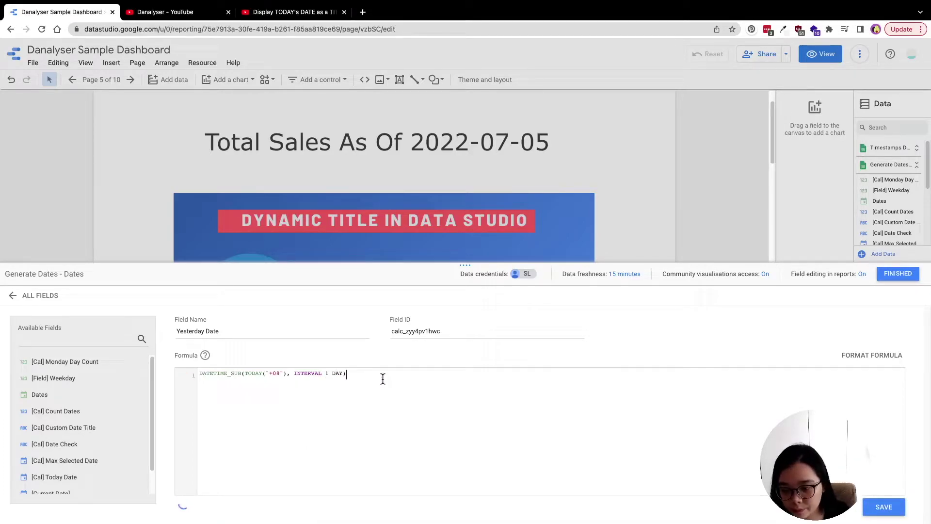
{"action": "left_click_drag", "start_coordinate": [350, 374], "coordinate": [200, 373]}
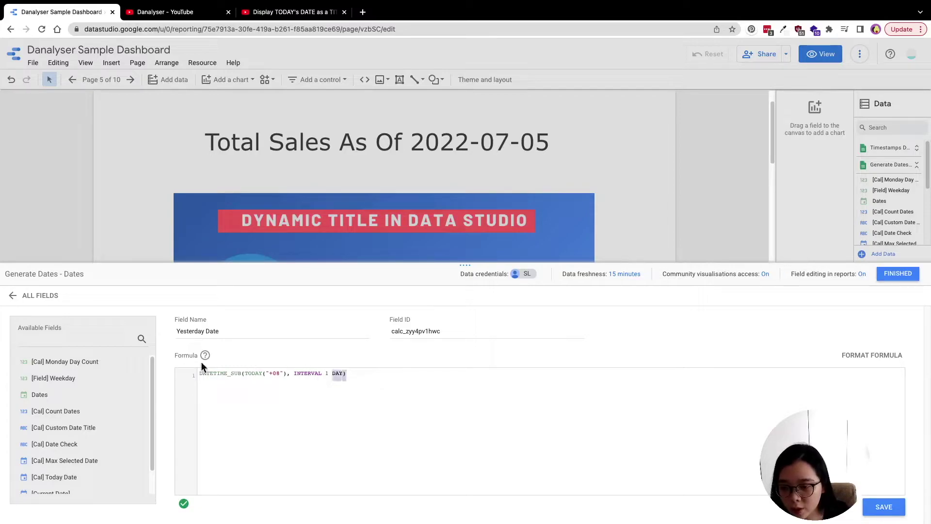
{"action": "left_click", "coordinate": [394, 388]}
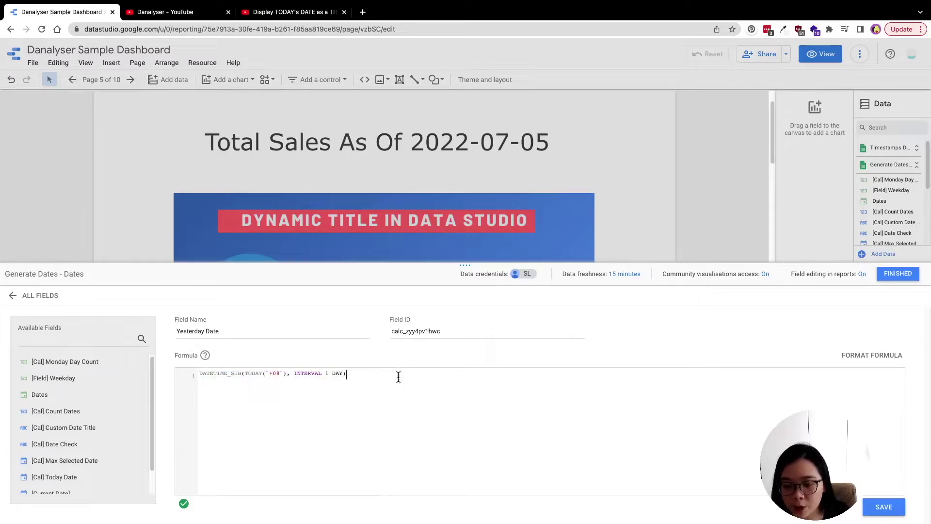
{"action": "mouse_move", "coordinate": [899, 8]}
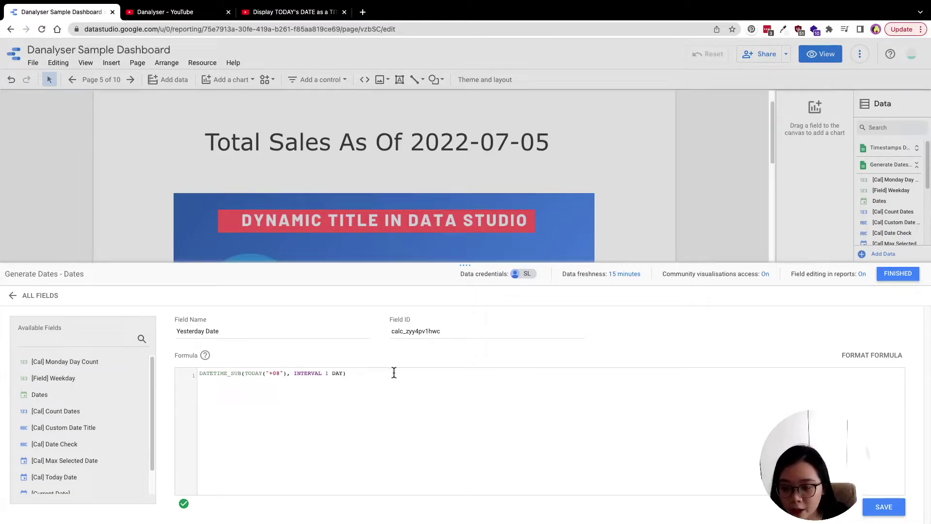
{"action": "left_click", "coordinate": [890, 507]}
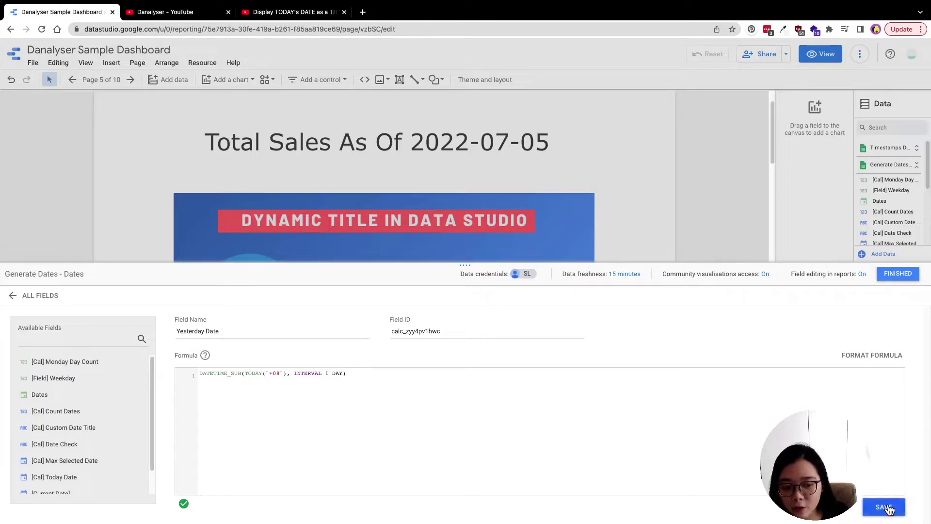
Put Yesterday Date on the page, then change its formula to MAX(DATETIME_SUB(TODAY("+08"), INTERVAL 1 DAY))
{"action": "left_click", "coordinate": [897, 274]}
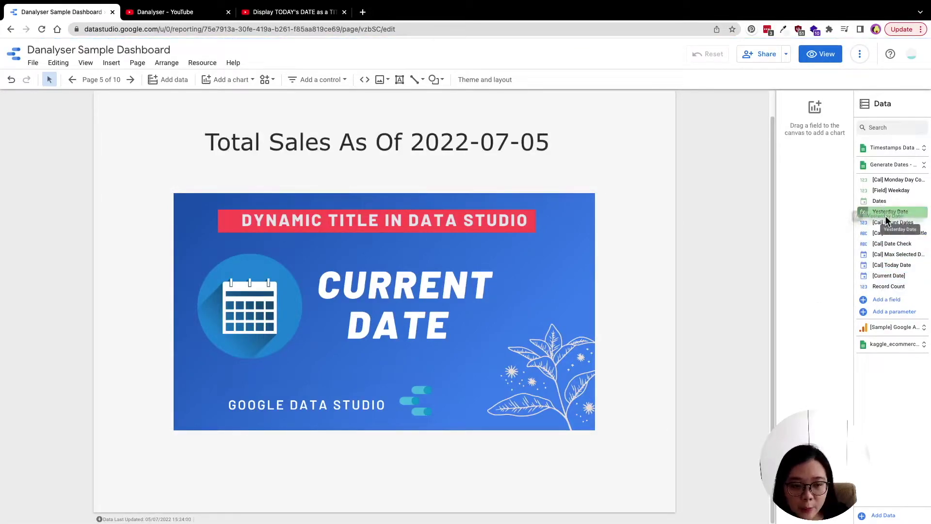
{"action": "left_click_drag", "start_coordinate": [885, 213], "coordinate": [573, 100]}
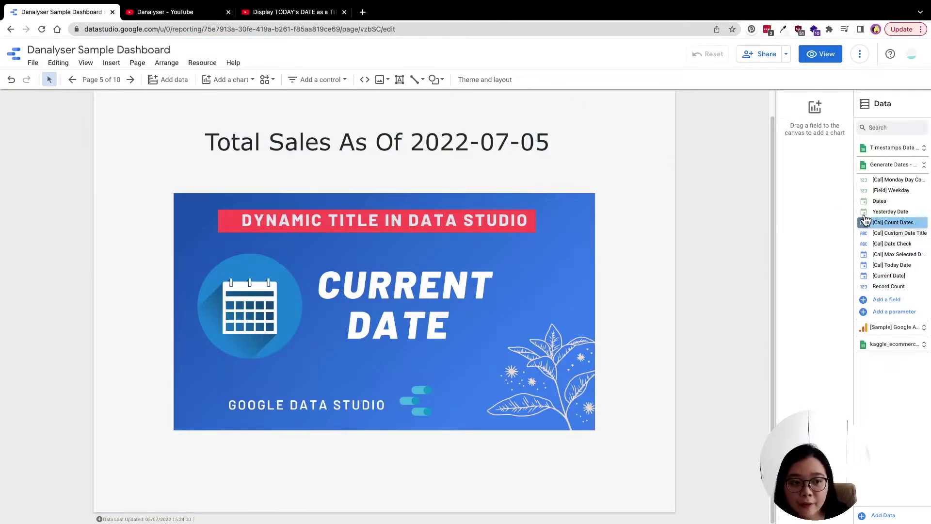
{"action": "left_click", "coordinate": [864, 213]}
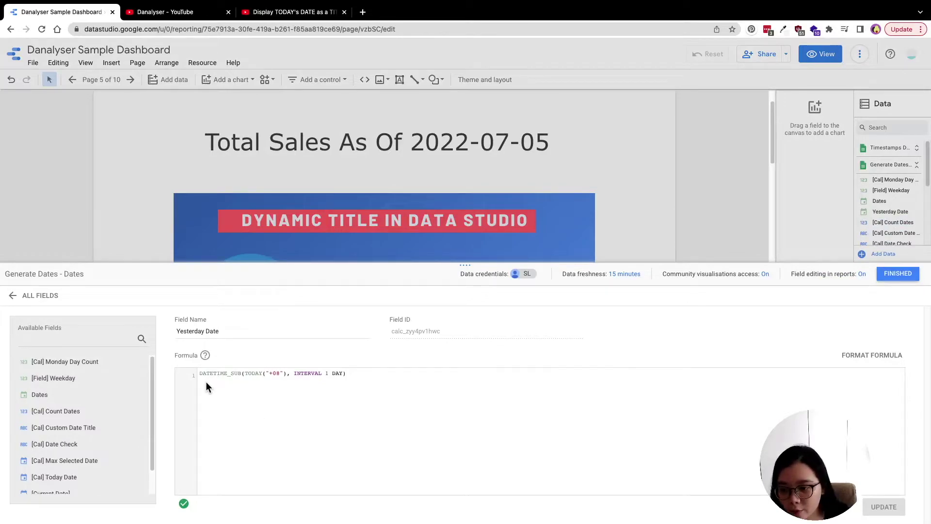
{"action": "left_click", "coordinate": [201, 375]}
{"action": "type", "text": "MAX"}
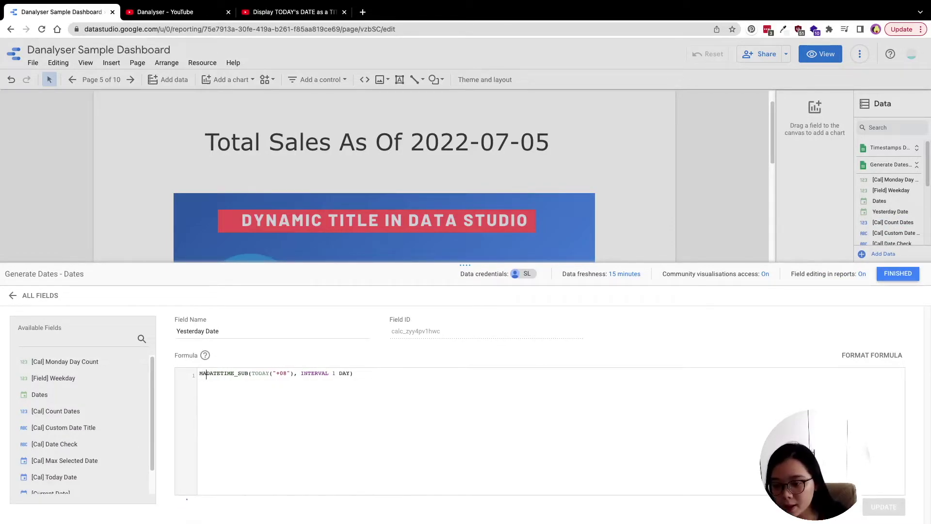
{"action": "type", "text": "("}
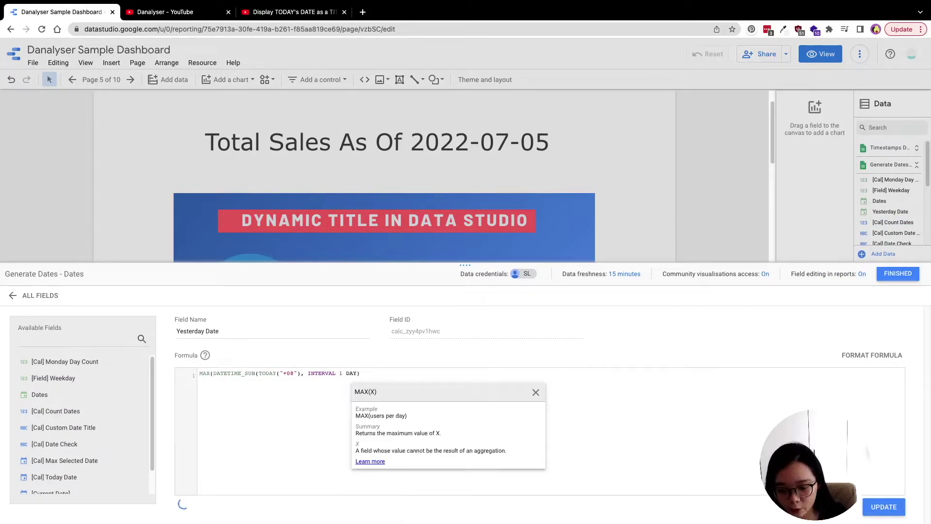
{"action": "left_click", "coordinate": [362, 373]}
{"action": "type", "text": ")"}
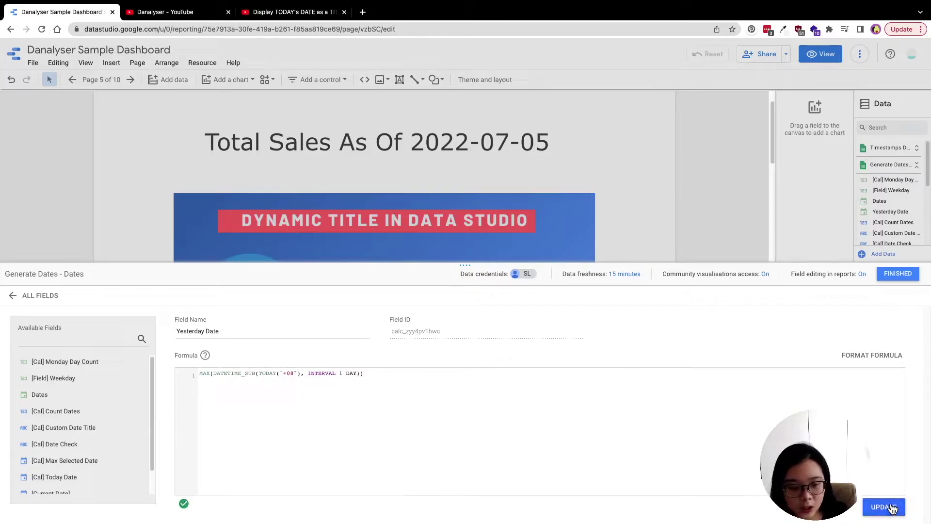
{"action": "left_click", "coordinate": [898, 274]}
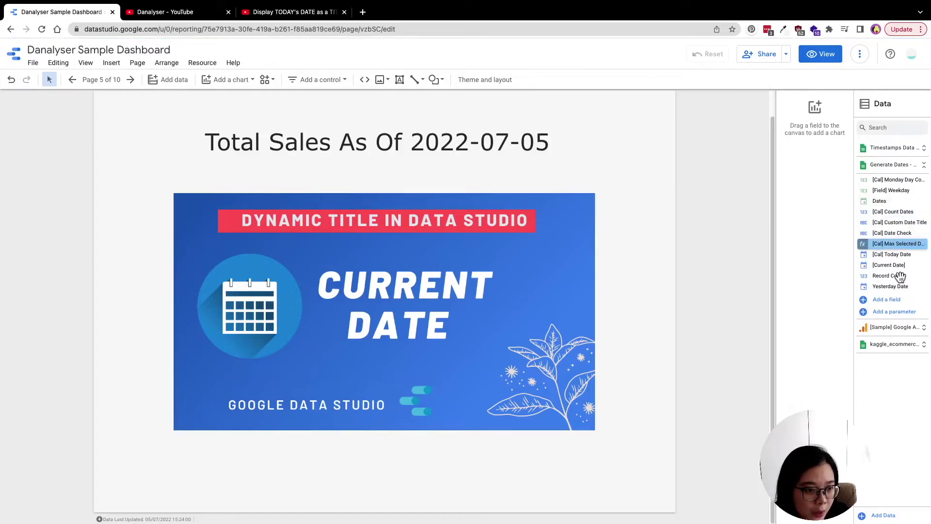
Create a Yesterday Date scorecard on the page, undoing an accidental drop onto the title
{"action": "left_click_drag", "start_coordinate": [897, 287], "coordinate": [594, 150]}
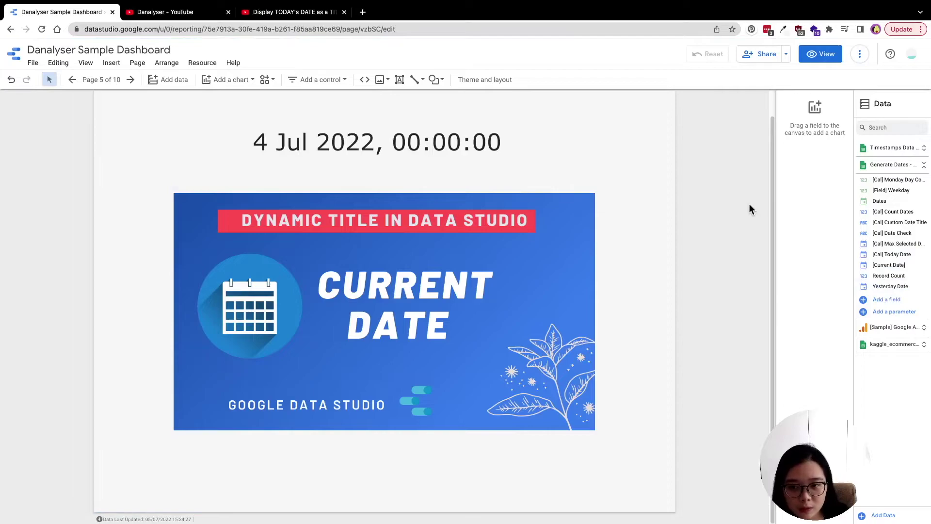
{"action": "key", "text": "ctrl+z"}
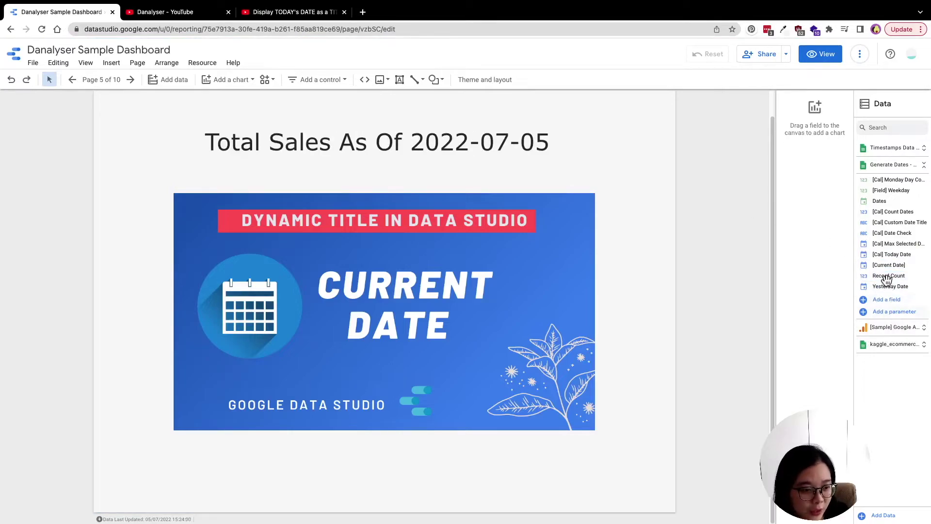
{"action": "left_click_drag", "start_coordinate": [884, 288], "coordinate": [588, 241]}
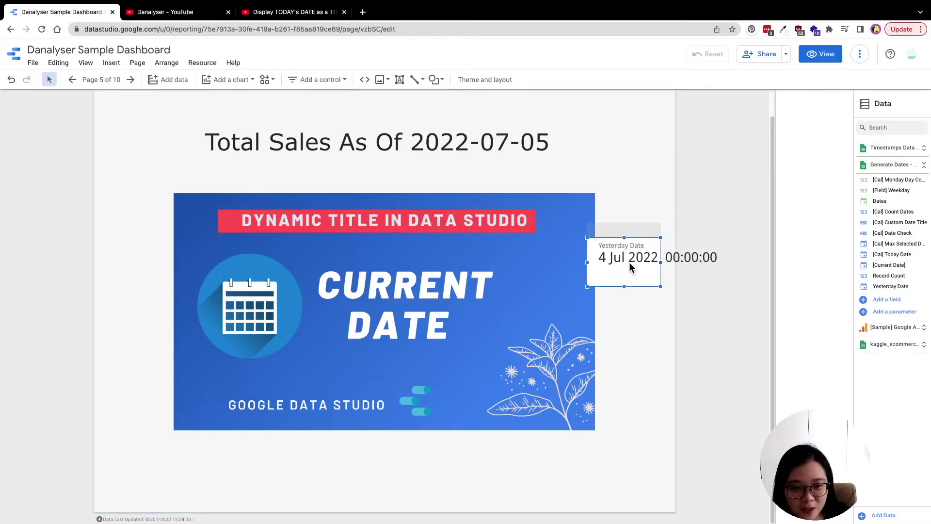
{"action": "left_click", "coordinate": [647, 269]}
Place the scorecard just below the title, move the banner lower, and widen the scorecard
{"action": "left_click_drag", "start_coordinate": [653, 241], "coordinate": [390, 441]}
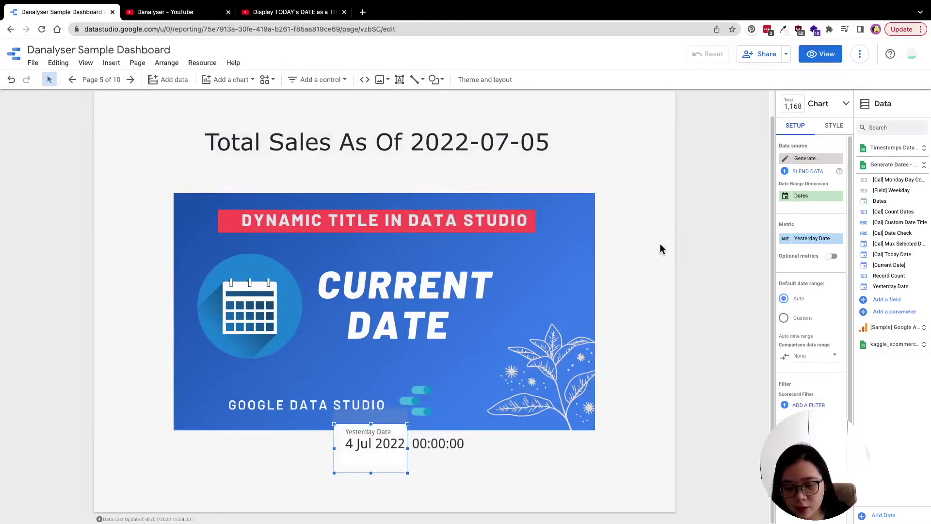
{"action": "left_click_drag", "start_coordinate": [371, 450], "coordinate": [367, 219]}
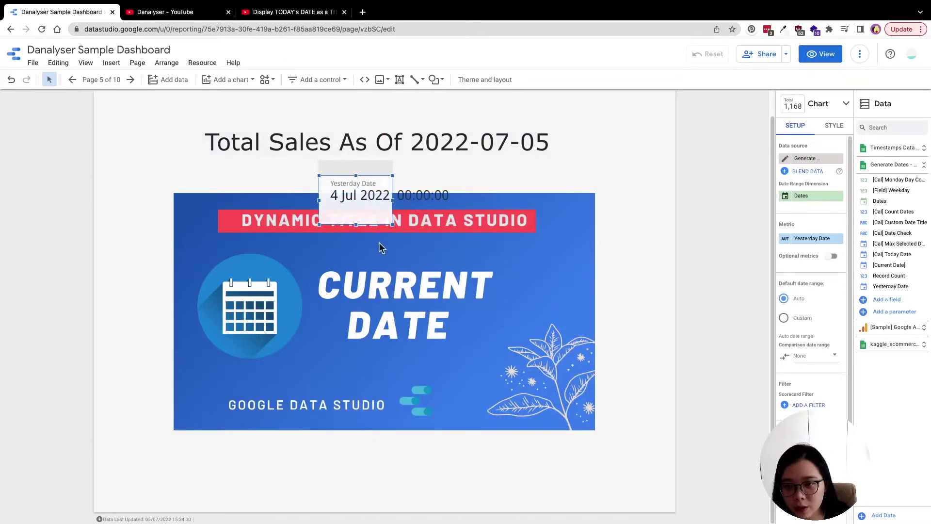
{"action": "left_click_drag", "start_coordinate": [447, 312], "coordinate": [430, 503]}
{"action": "left_click", "coordinate": [370, 217]}
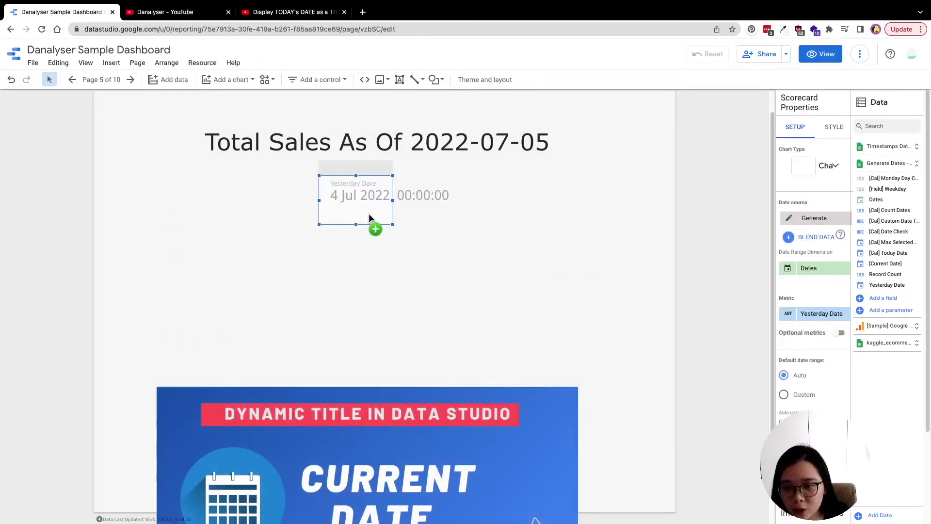
{"action": "left_click", "coordinate": [371, 206]}
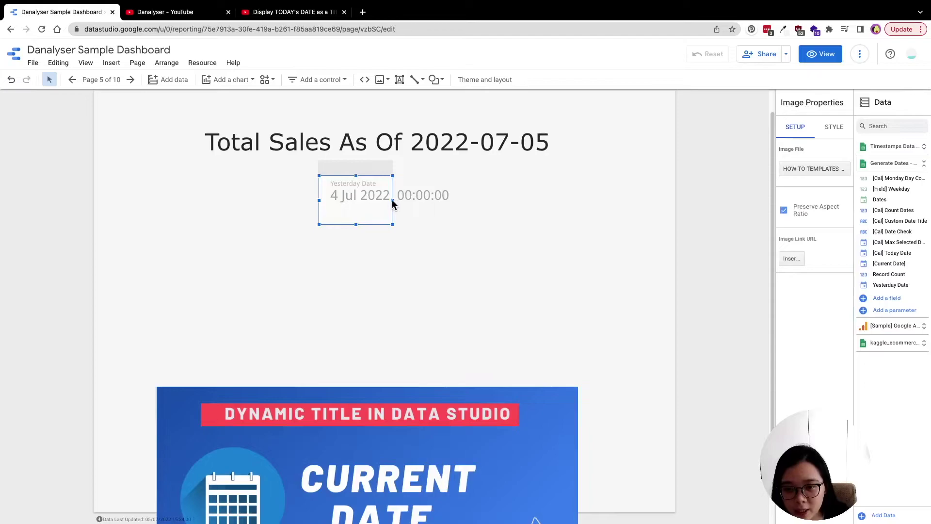
{"action": "left_click", "coordinate": [392, 203]}
{"action": "left_click_drag", "start_coordinate": [394, 201], "coordinate": [495, 200]}
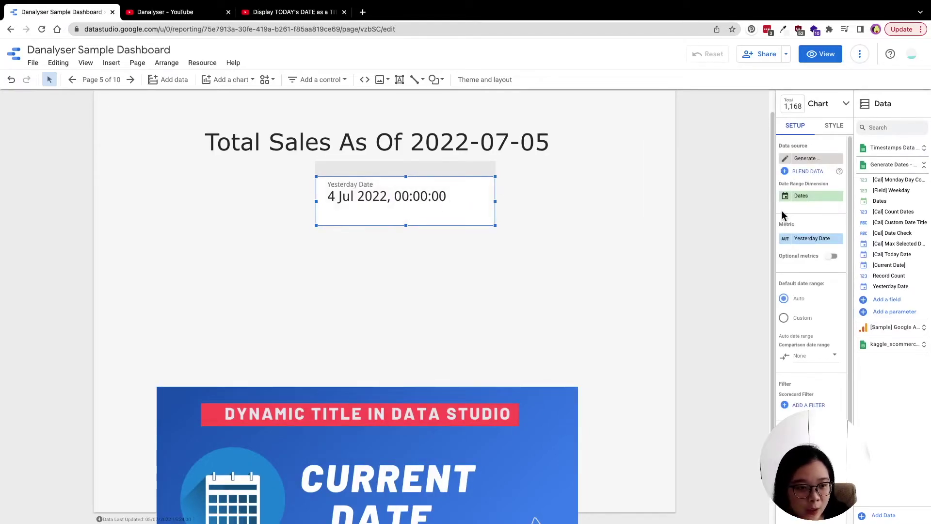
Change the Yesterday Date metric's type to Date and Time > Date
{"action": "left_click", "coordinate": [786, 238]}
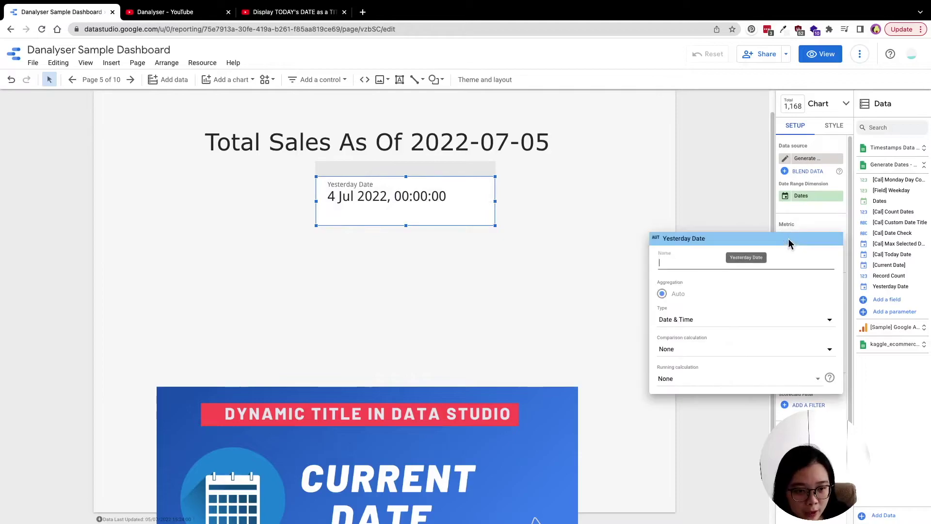
{"action": "left_click", "coordinate": [708, 320]}
{"action": "mouse_move", "coordinate": [718, 326]}
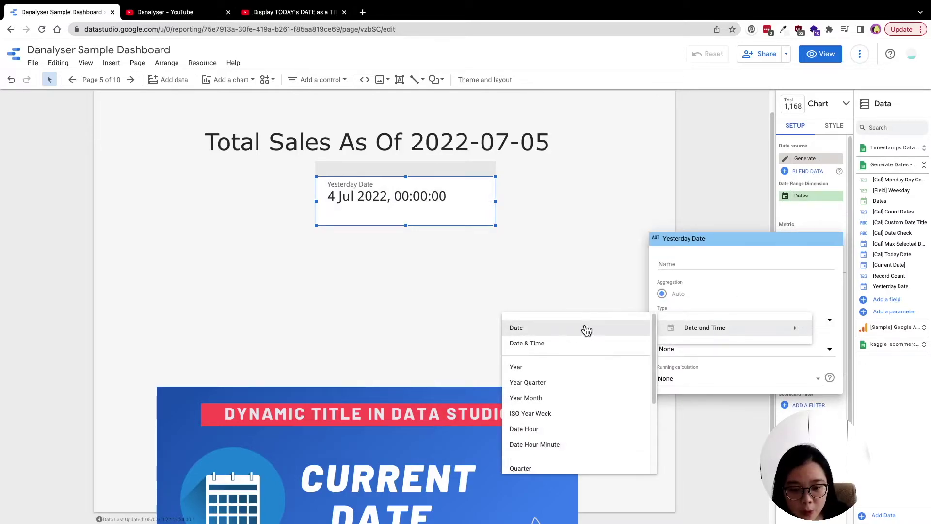
{"action": "left_click", "coordinate": [546, 329]}
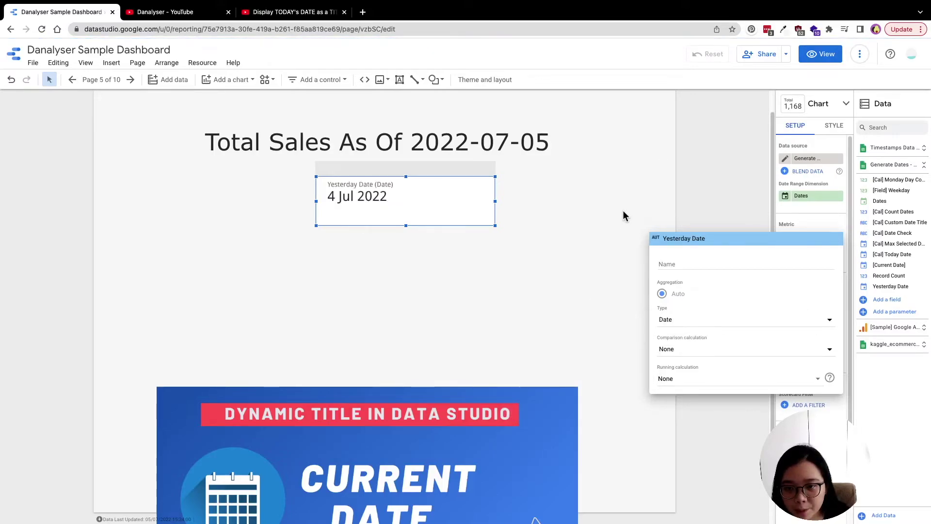
{"action": "left_click", "coordinate": [406, 233]}
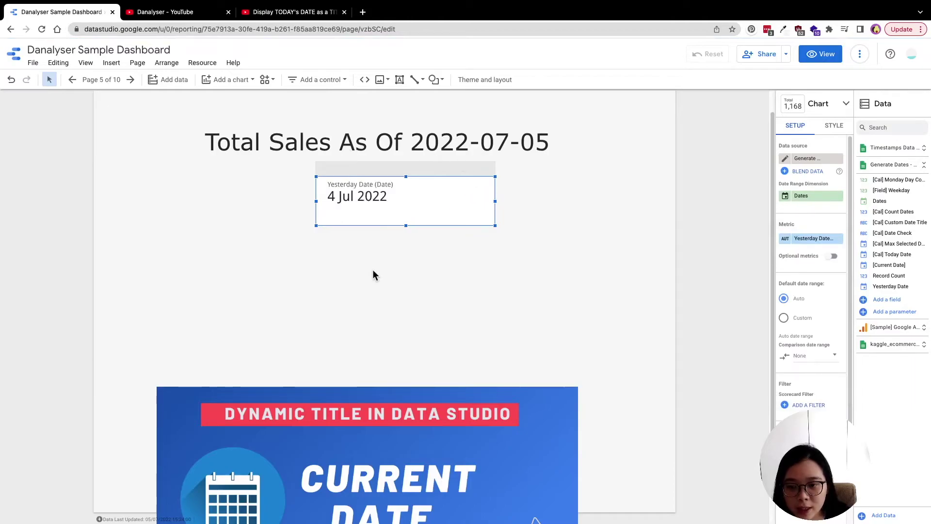
Enlarge the scorecard and reposition it just below the title
{"action": "left_click_drag", "start_coordinate": [428, 220], "coordinate": [396, 251]}
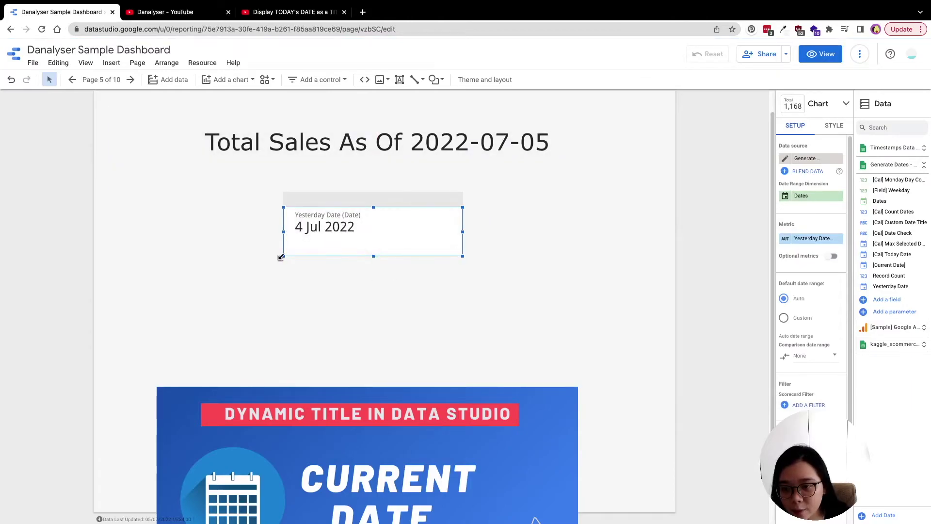
{"action": "left_click_drag", "start_coordinate": [280, 257], "coordinate": [196, 300]}
{"action": "left_click_drag", "start_coordinate": [328, 233], "coordinate": [388, 240]}
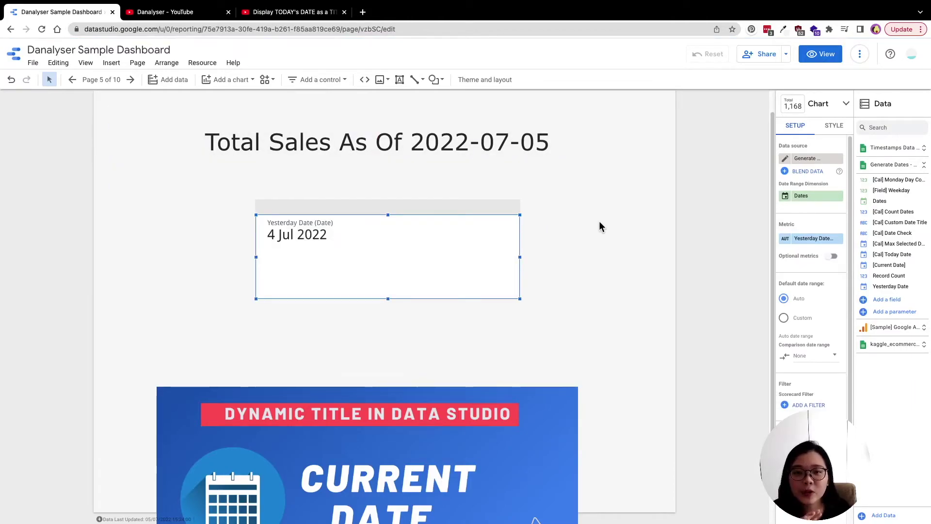